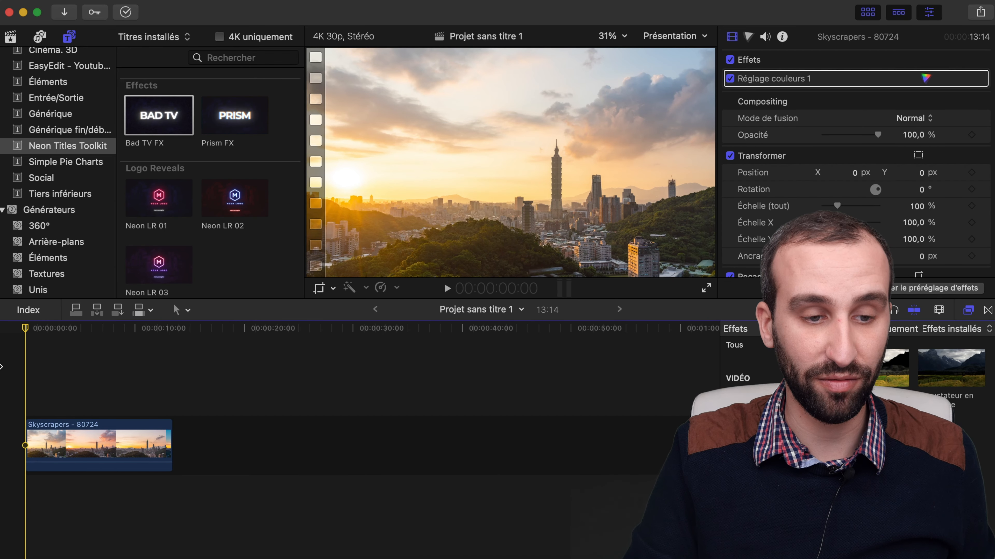
# Step: Add the Bad TV FX title above the Skyscrapers clip at about 3 seconds and play back the effect
pyautogui.press('space')
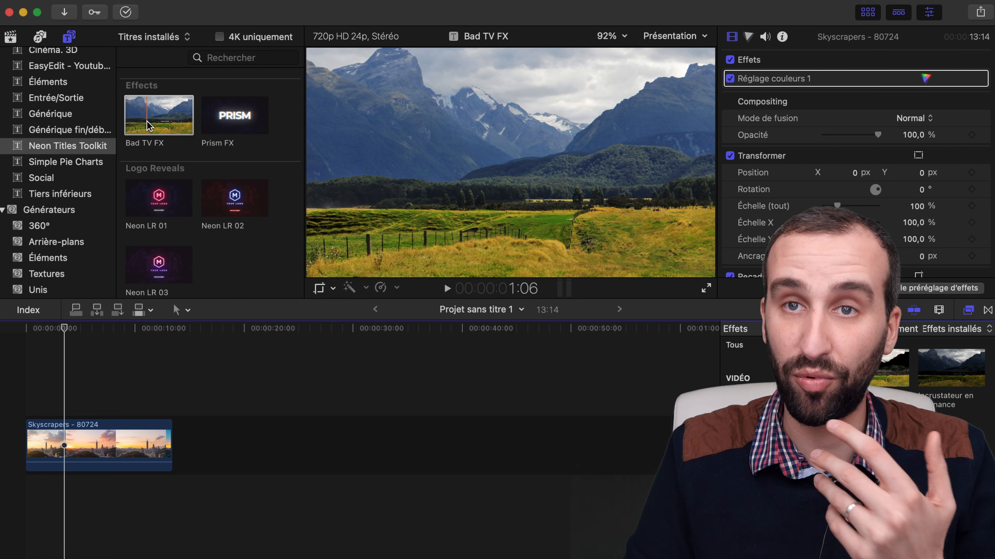
pyautogui.moveTo(149, 126); pyautogui.dragTo(67, 397)
pyautogui.click(50, 391)
pyautogui.press('space')
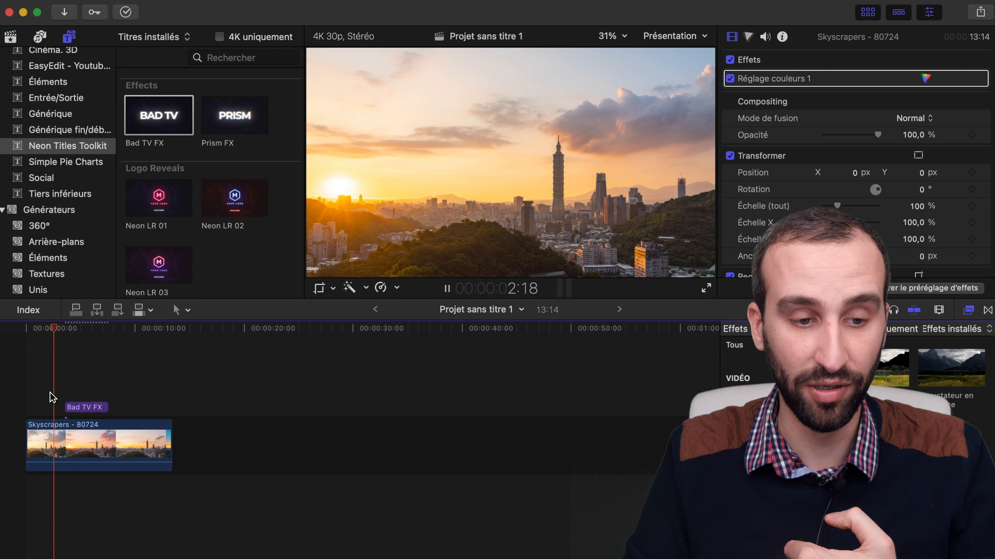
pyautogui.press('space')
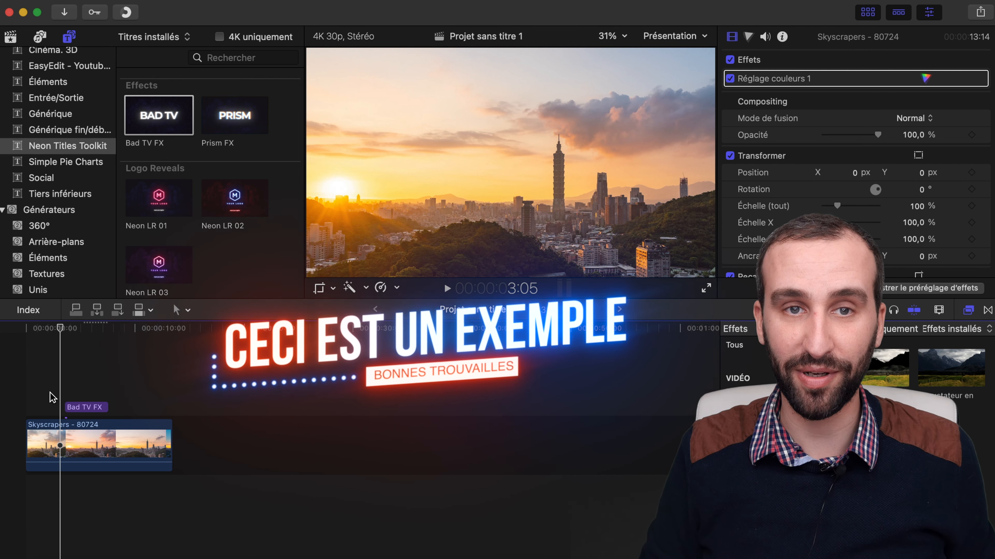
pyautogui.press('space')
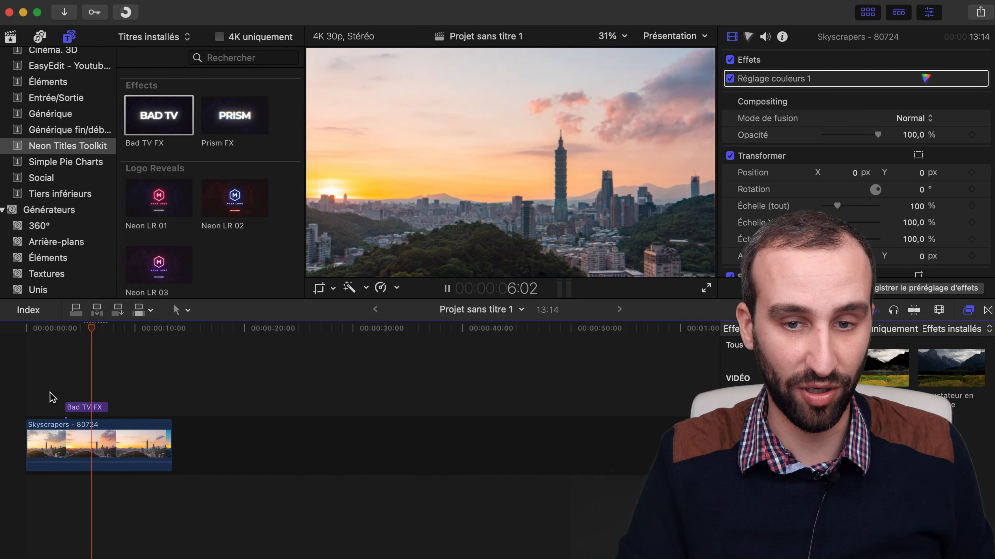
pyautogui.press('space')
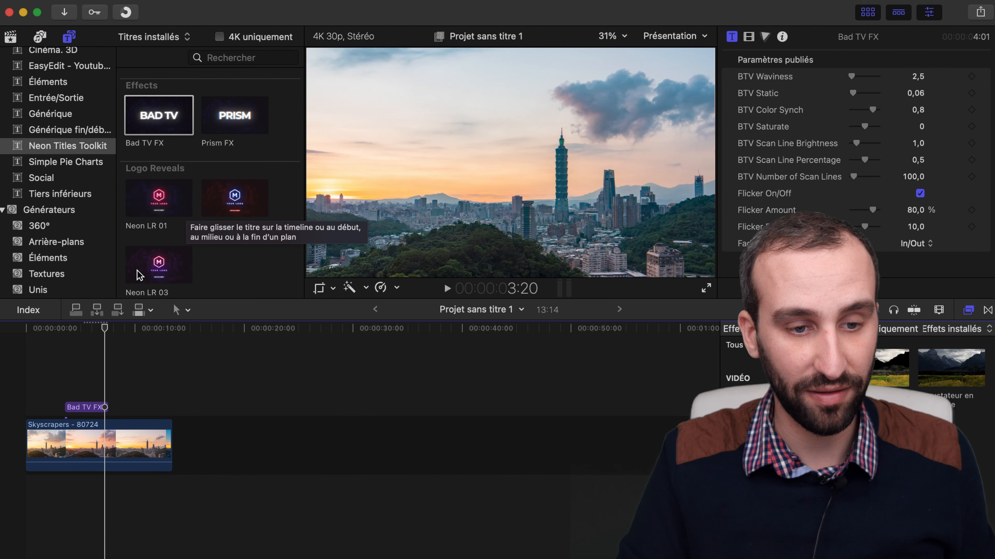
pyautogui.press('space')
pyautogui.press('space')
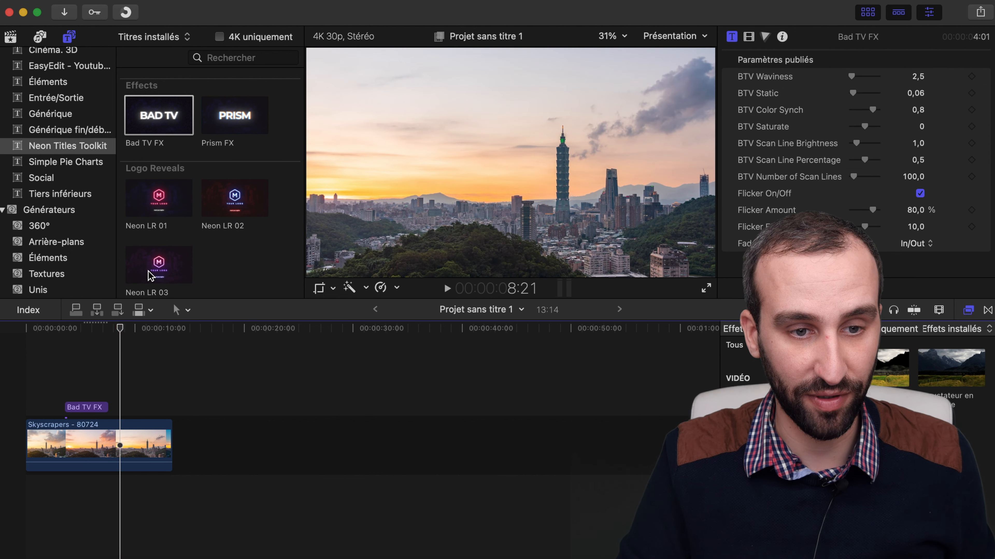
pyautogui.click(87, 407)
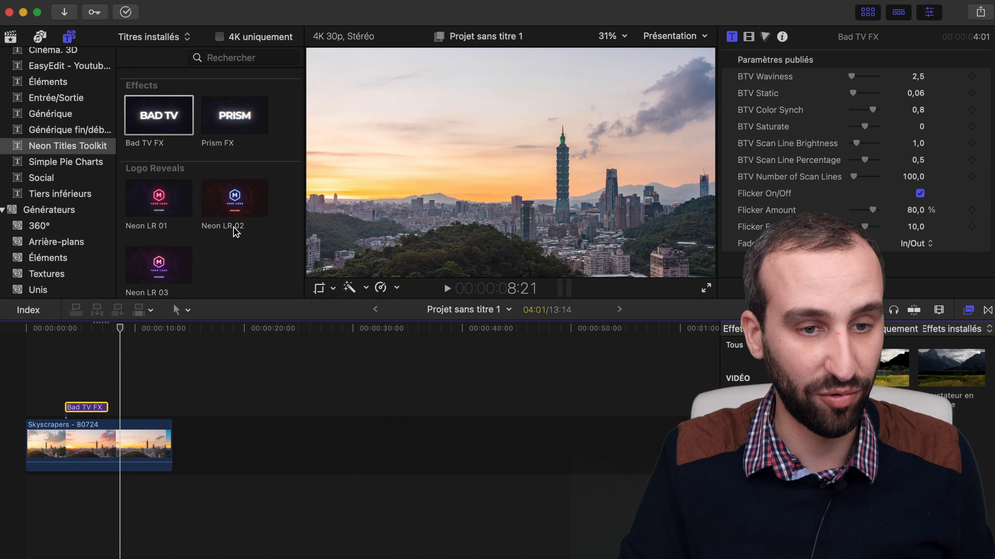
# Step: Add the Neon LR 01 logo reveal above the clip after the Bad TV FX title and play it back
pyautogui.moveTo(149, 211); pyautogui.dragTo(118, 406)
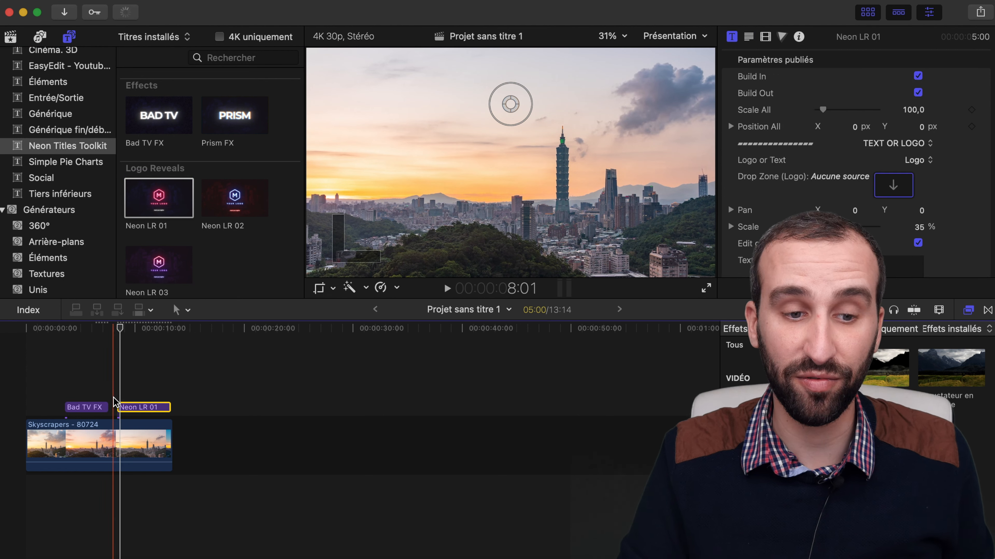
pyautogui.click(114, 397)
pyautogui.press('space')
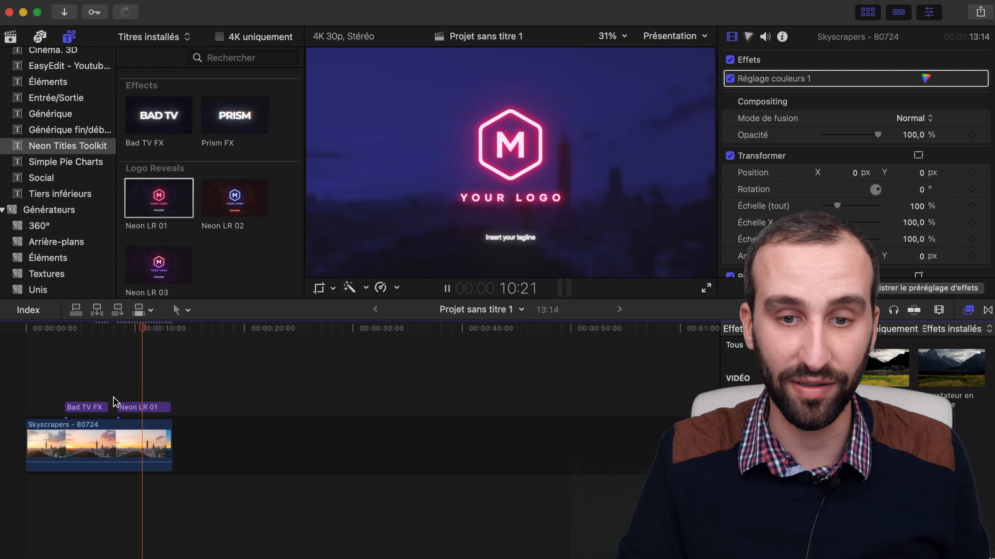
pyautogui.press('space')
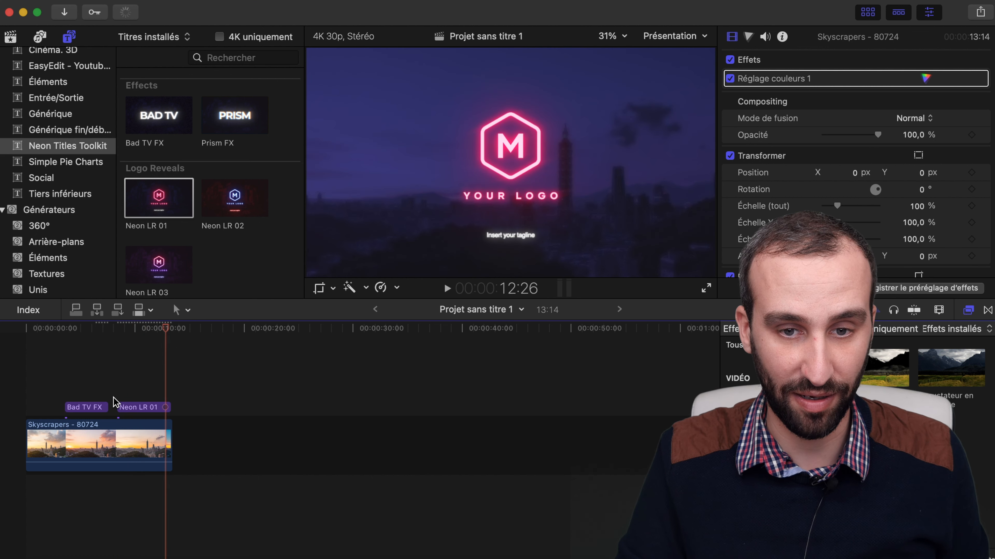
# Step: Browse the Lower Thirds of the Neon Titles Toolkit and preview the designs from Neon LT 01 to Neon LT 08
pyautogui.scroll(-5, 217, 176)
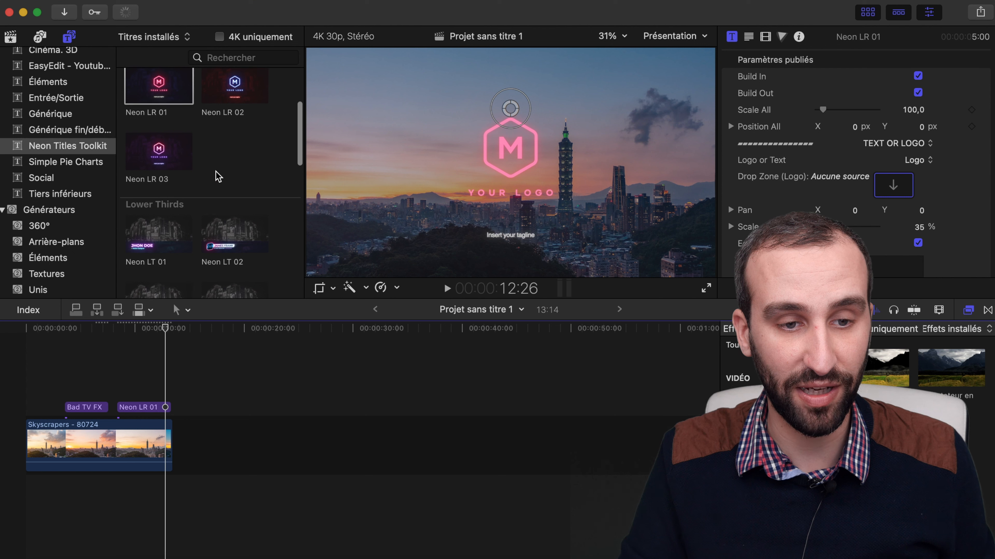
pyautogui.click(150, 152)
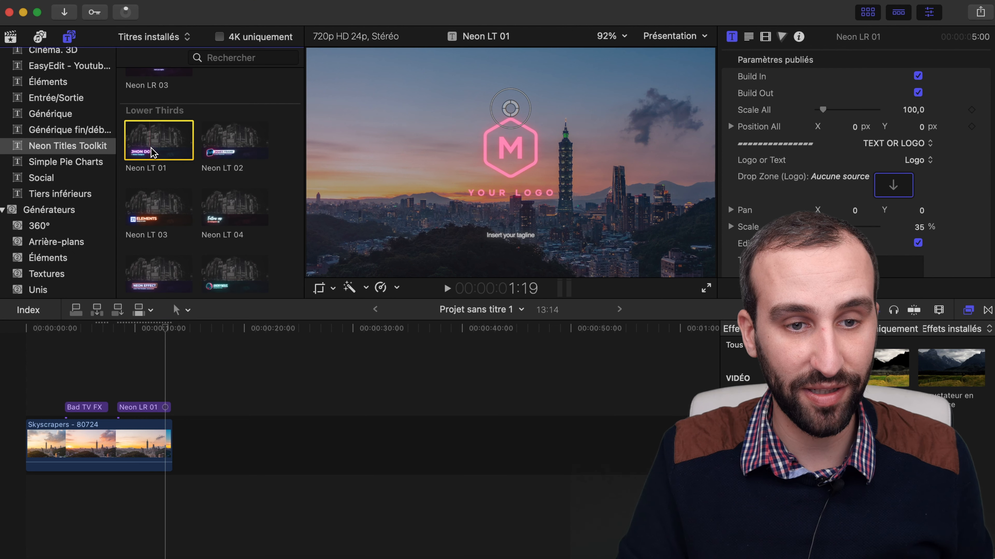
pyautogui.click(220, 153)
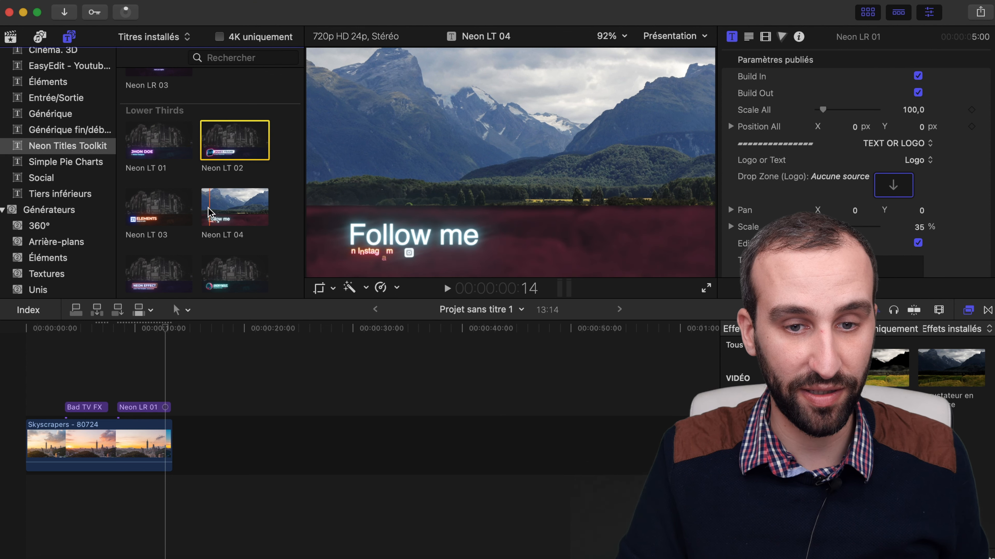
pyautogui.scroll(-5, 207, 235)
pyautogui.scroll(-2, 208, 237)
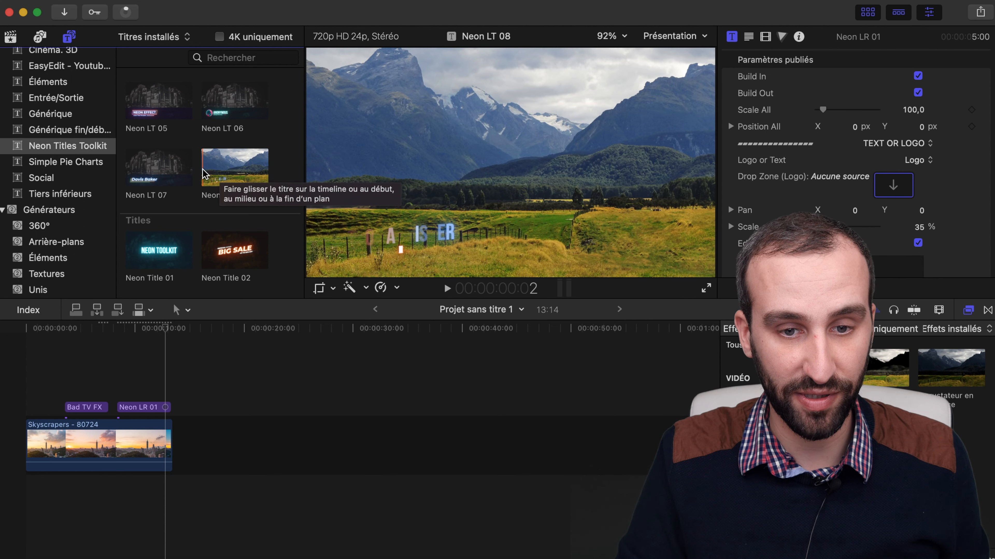
# Step: Delete the Neon LR 01 and Bad TV FX titles from the timeline
pyautogui.click(143, 408)
pyautogui.press('Delete')
pyautogui.click(137, 442)
pyautogui.click(85, 408)
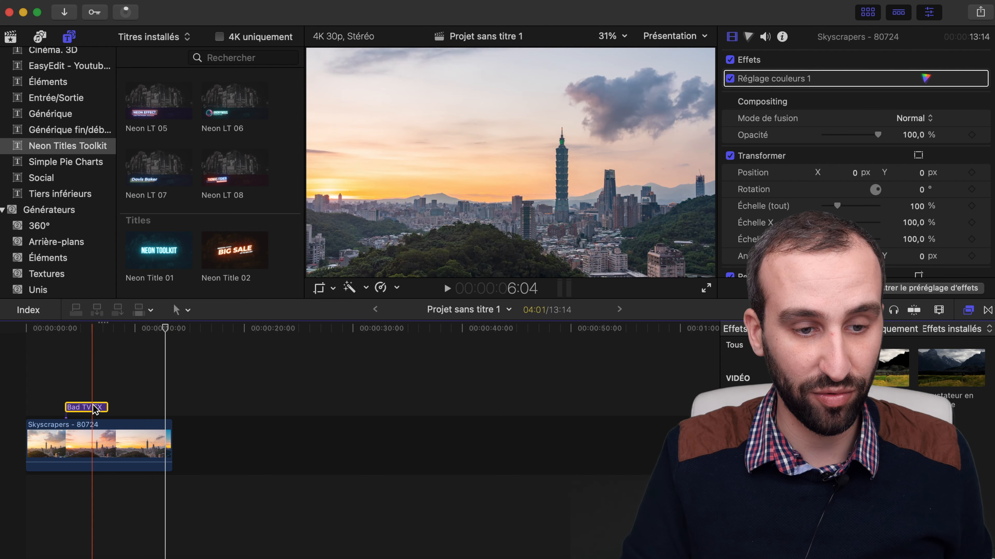
pyautogui.press('Delete')
# Step: Add the Neon LT 08 lower third above the Skyscrapers clip at about 1 second and play it back
pyautogui.moveTo(225, 182); pyautogui.dragTo(52, 400)
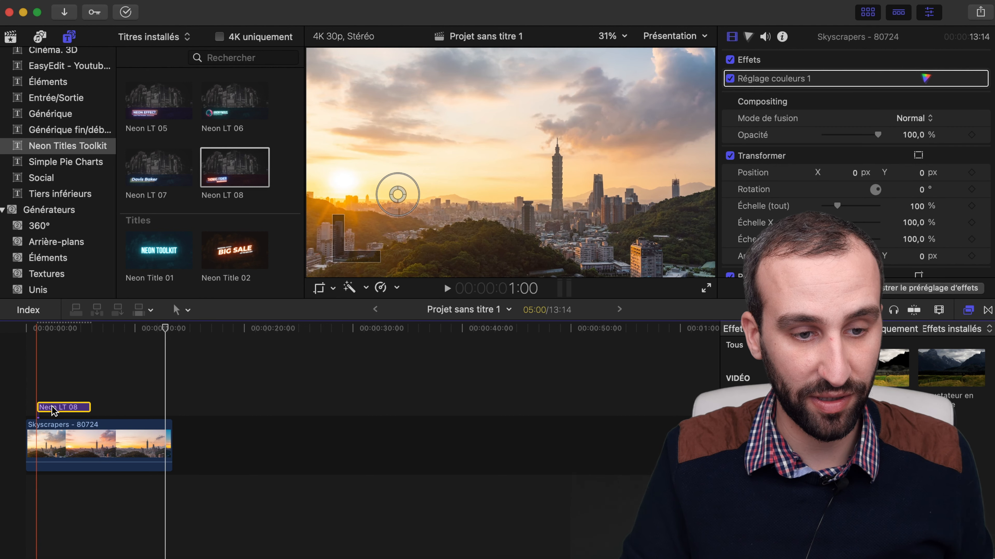
pyautogui.click(52, 399)
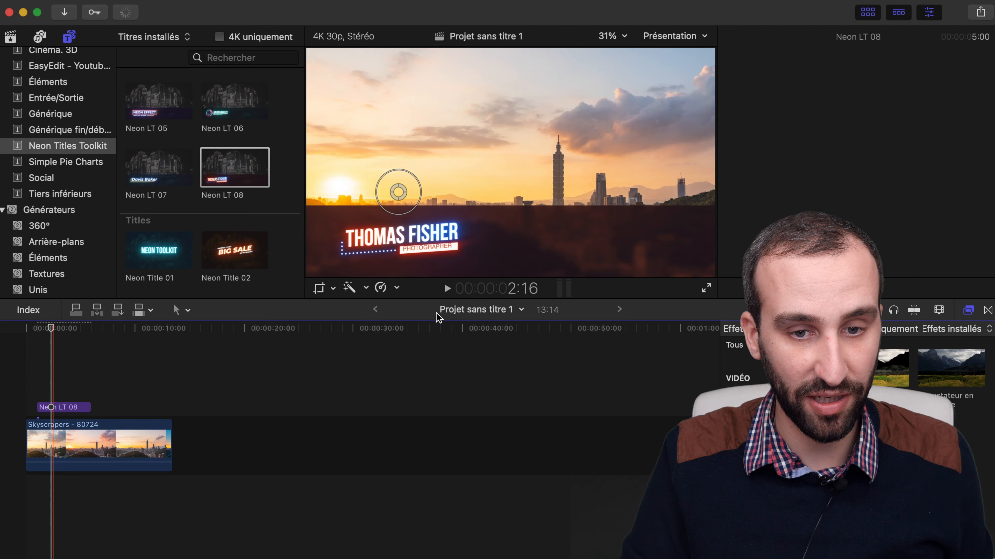
pyautogui.click(115, 365)
pyautogui.press('space')
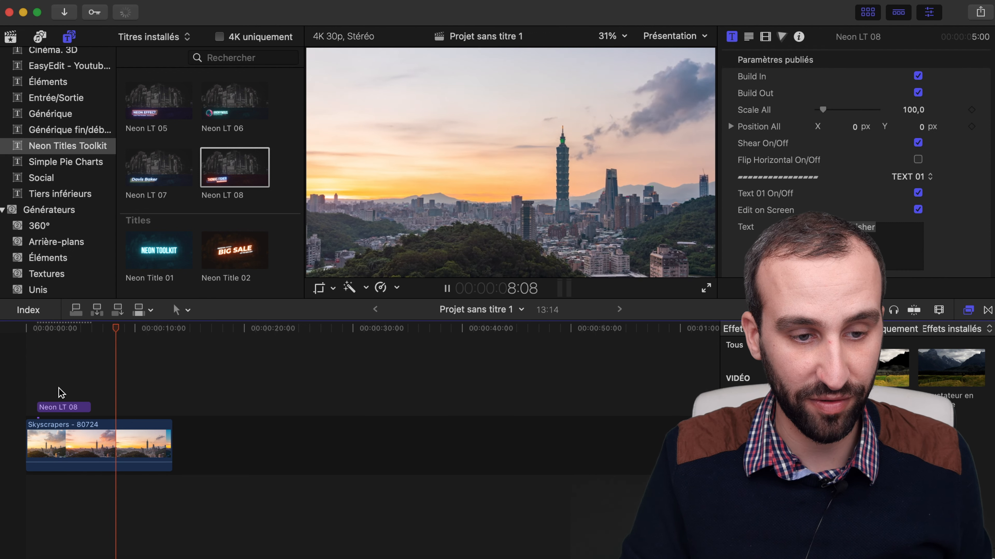
pyautogui.click(62, 407)
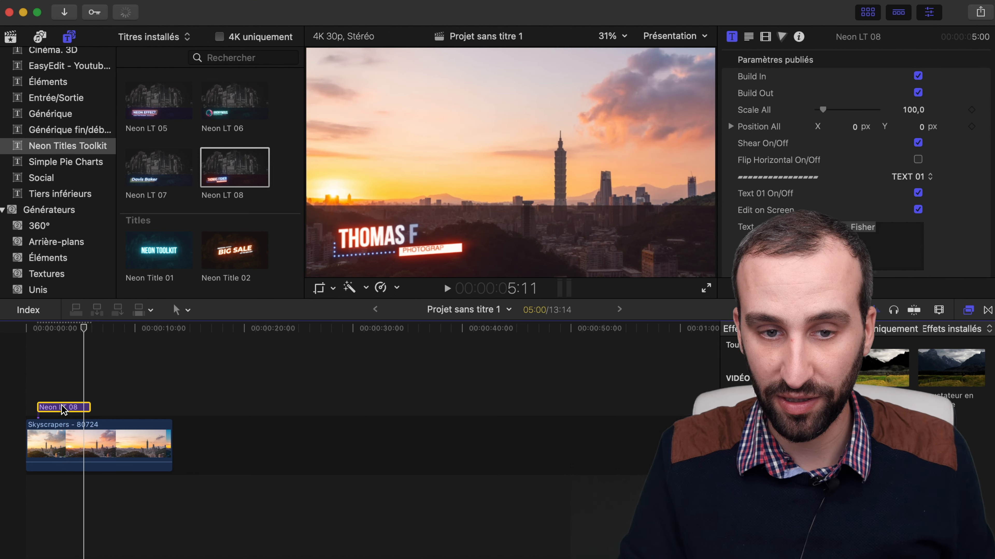
pyautogui.press('space')
# Step: Browse the Titles category of the Neon Titles Toolkit from Neon Title 01 to Neon Title 08
pyautogui.scroll(-3, 182, 217)
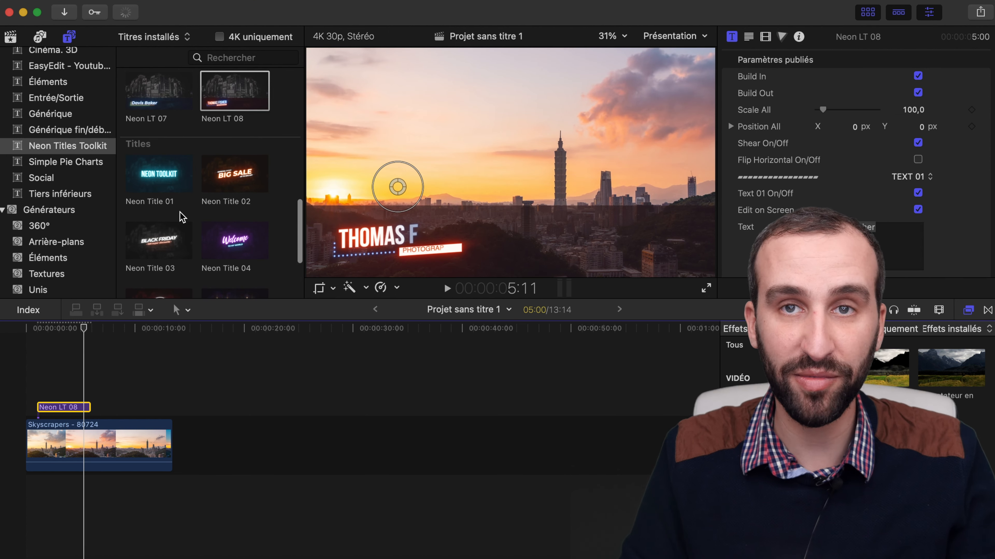
pyautogui.scroll(-3, 181, 186)
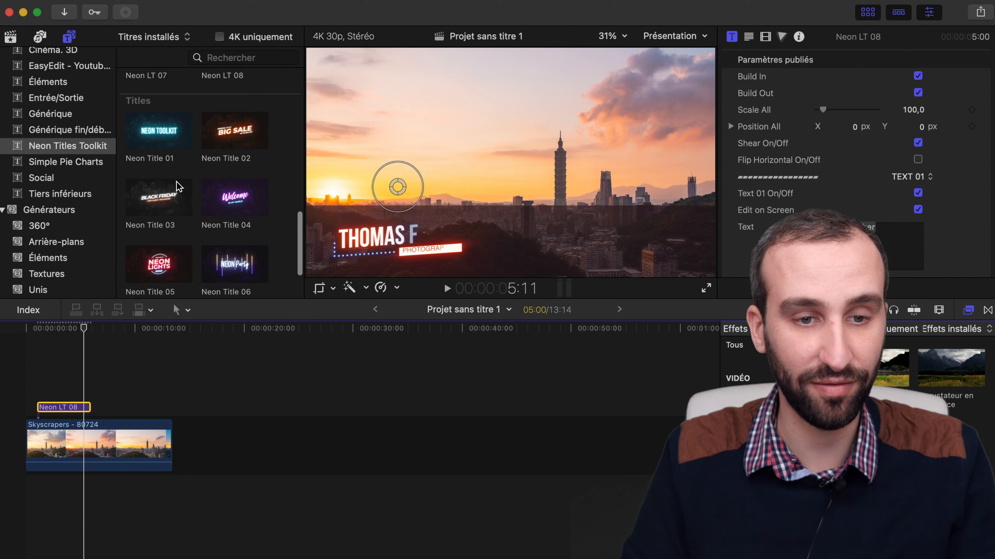
pyautogui.scroll(-4, 229, 184)
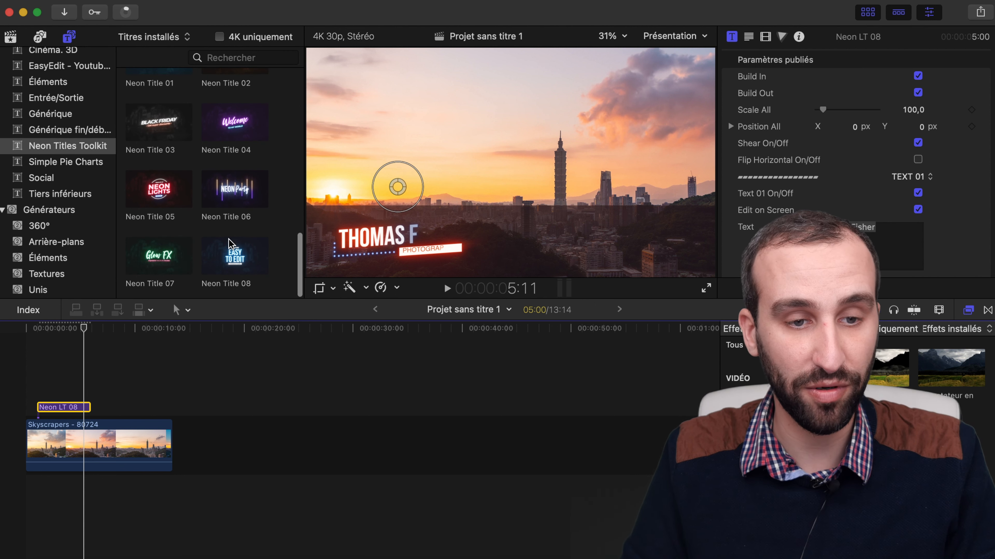
pyautogui.scroll(6, 226, 224)
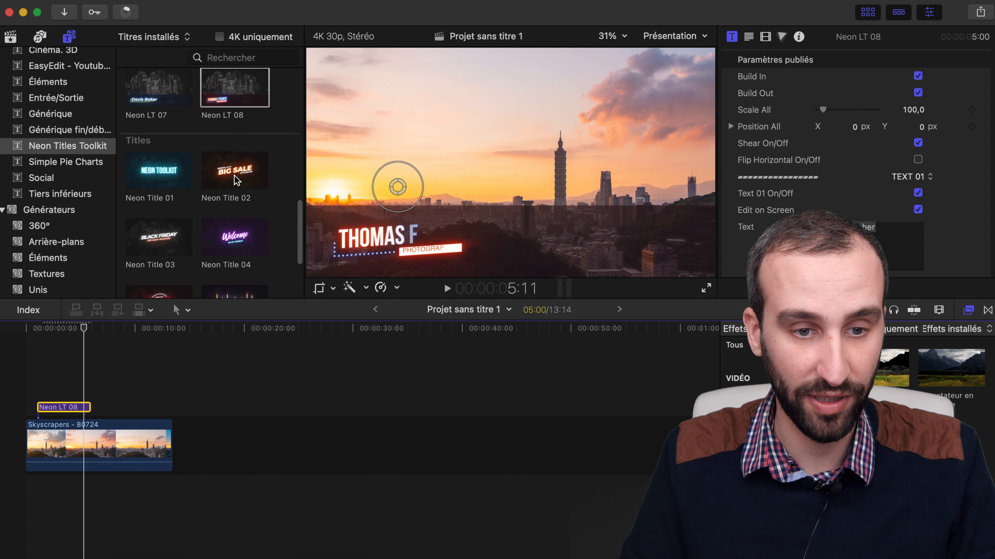
pyautogui.scroll(6, 226, 268)
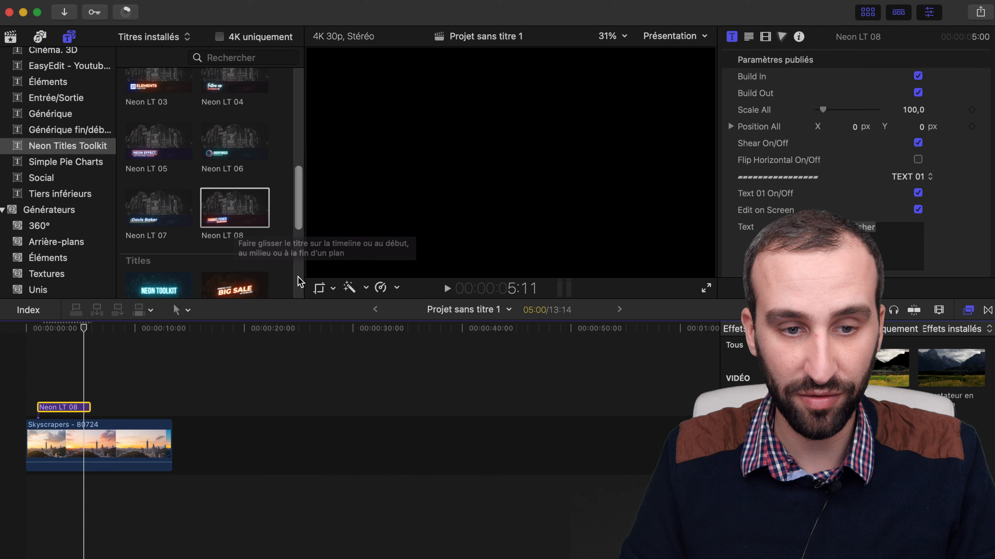
# Step: Turn off Bg Overlay for the Neon LT 08 title and play back the result
pyautogui.click(45, 362)
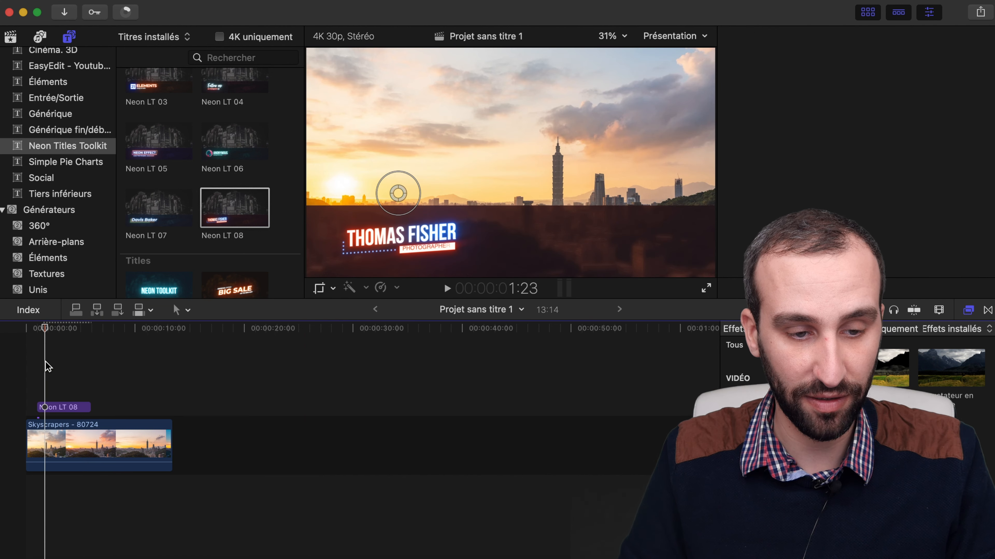
pyautogui.click(66, 408)
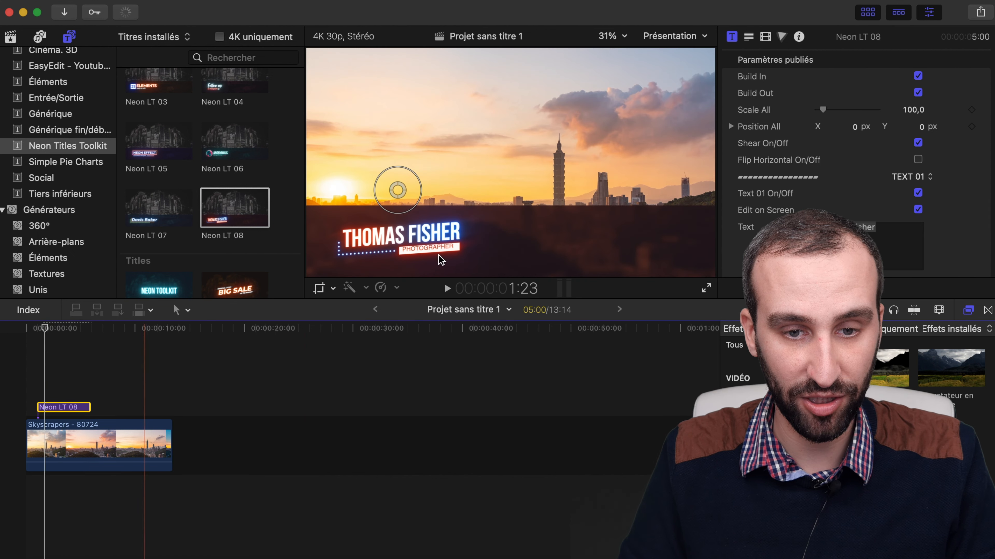
pyautogui.scroll(-10, 728, 121)
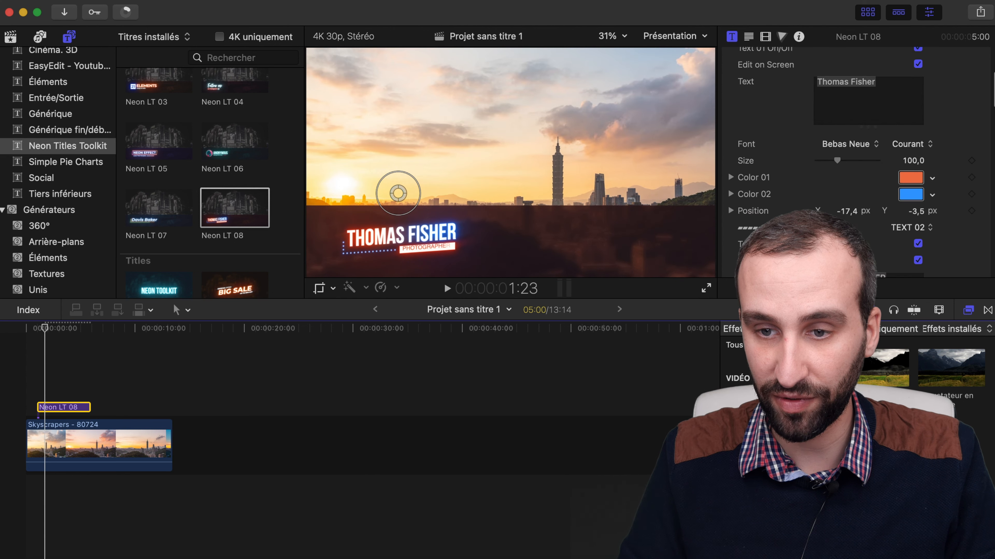
pyautogui.scroll(-10, 890, 231)
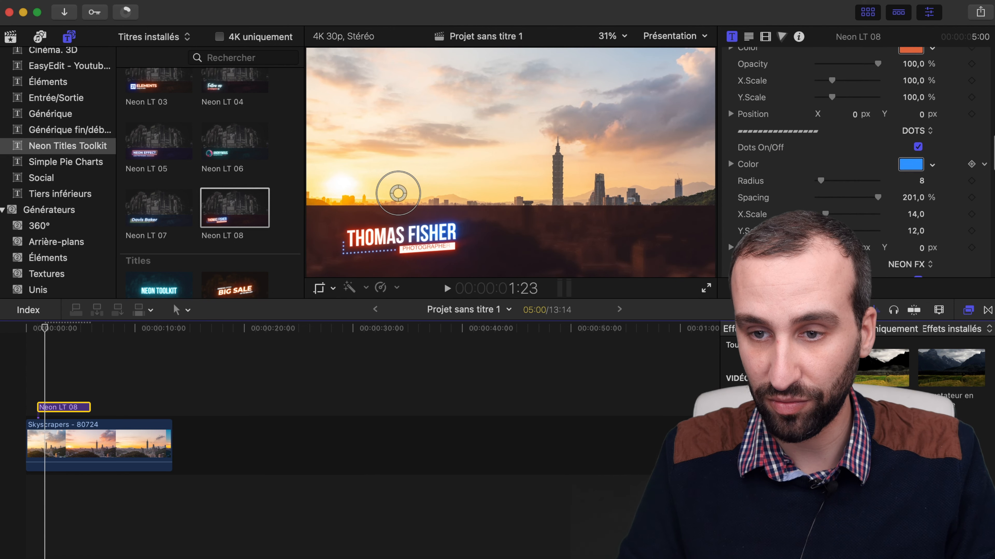
pyautogui.scroll(-10, 890, 231)
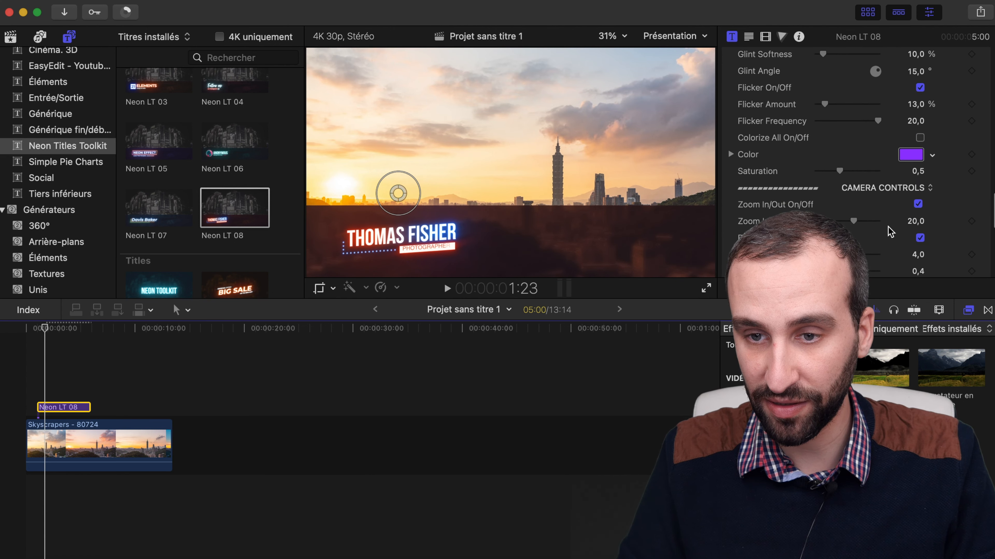
pyautogui.scroll(-8, 890, 231)
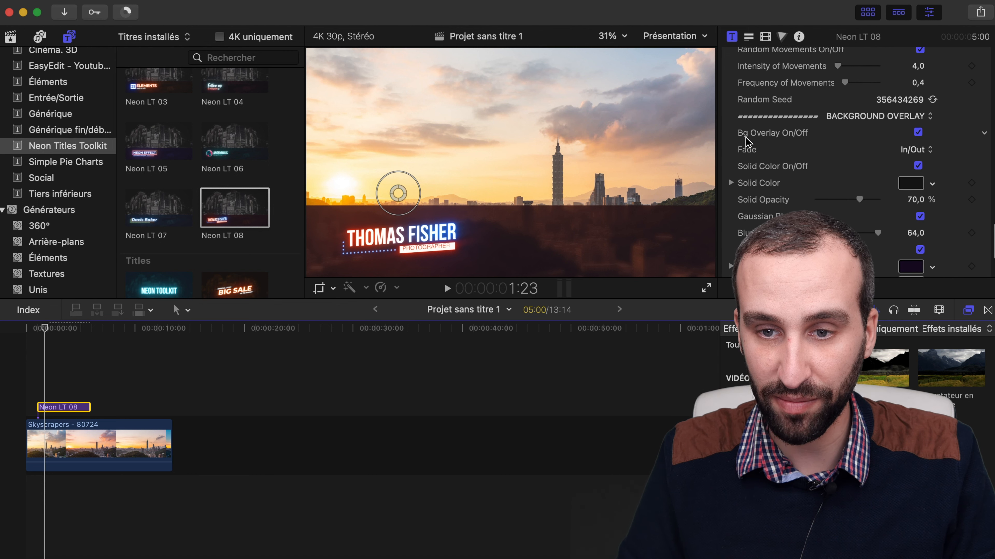
pyautogui.click(917, 133)
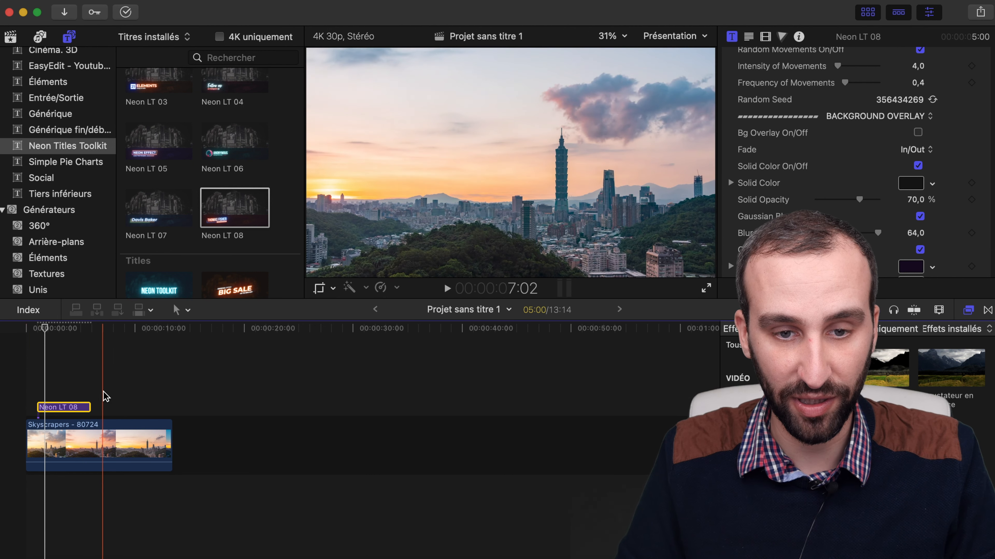
pyautogui.click(38, 380)
pyautogui.press('space')
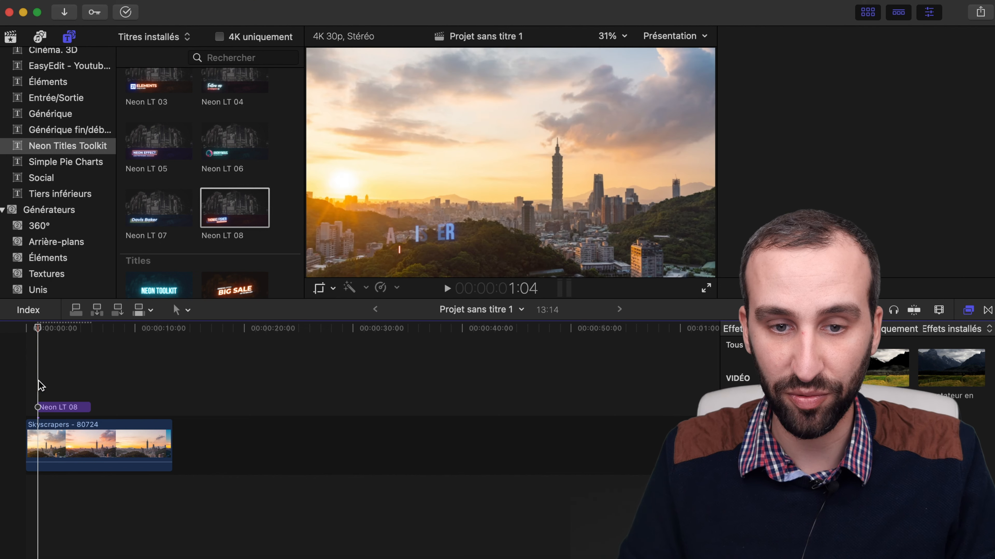
pyautogui.press('space')
# Step: Move the whole Neon LT 08 title horizontally by setting Position All X to 0,92 px
pyautogui.click(75, 410)
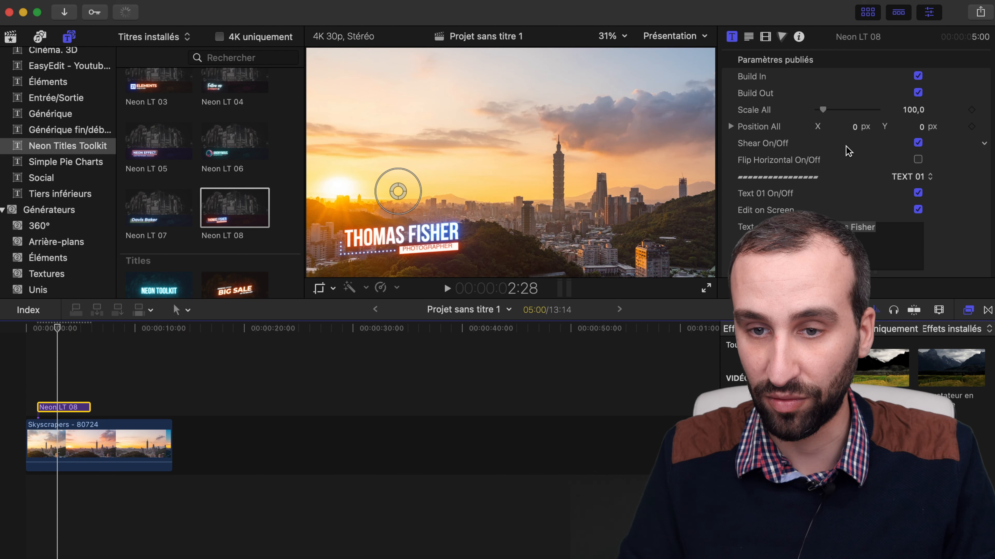
pyautogui.moveTo(855, 131); pyautogui.dragTo(862, 122)
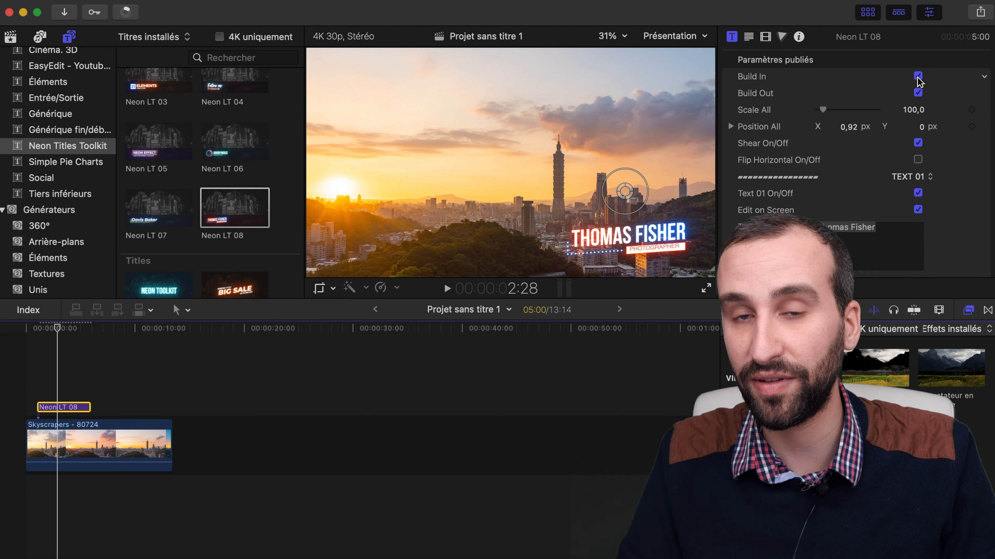
pyautogui.scroll(-5, 947, 204)
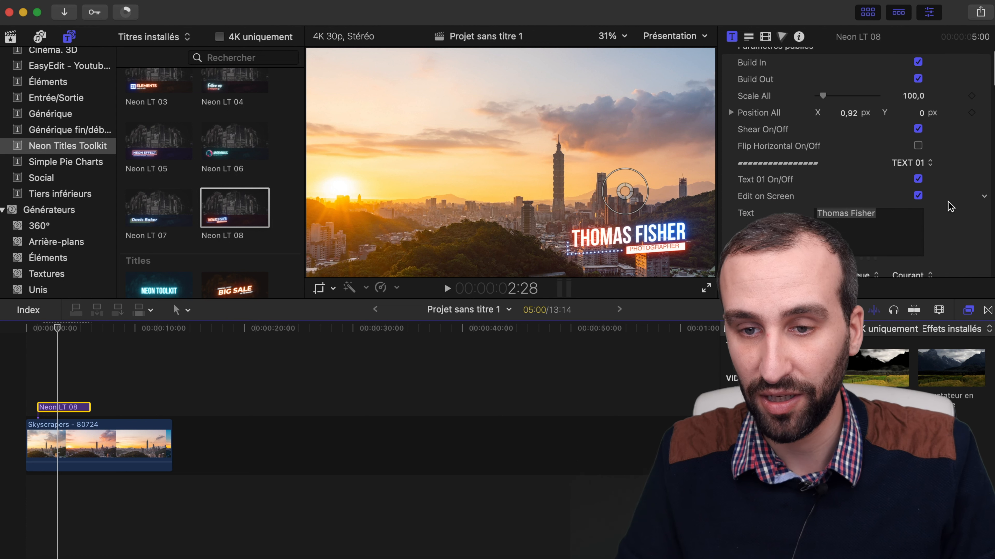
# Step: Replace the first text line of the Neon LT 08 title with the person's name
pyautogui.tripleClick(823, 147)
pyautogui.write('Zacharie')
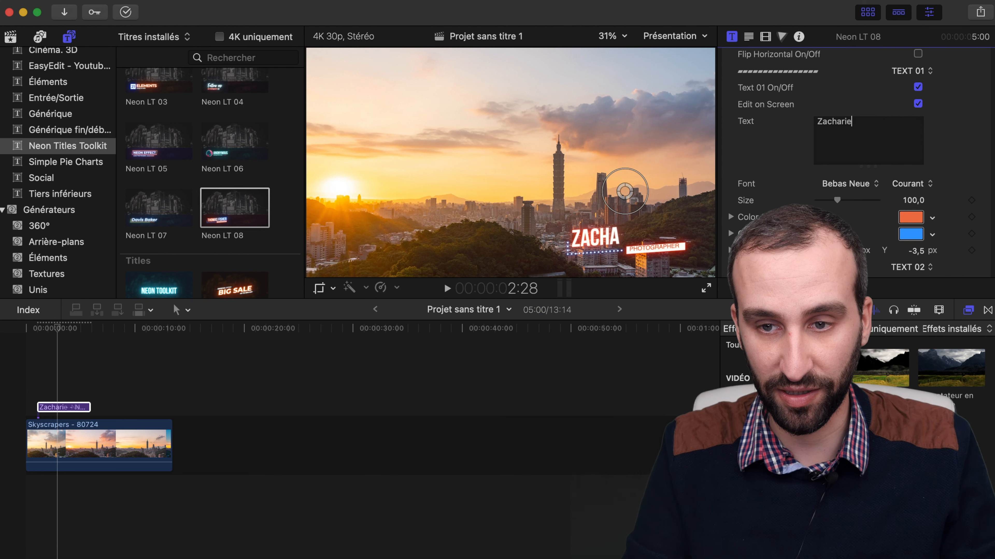
pyautogui.write(' BT')
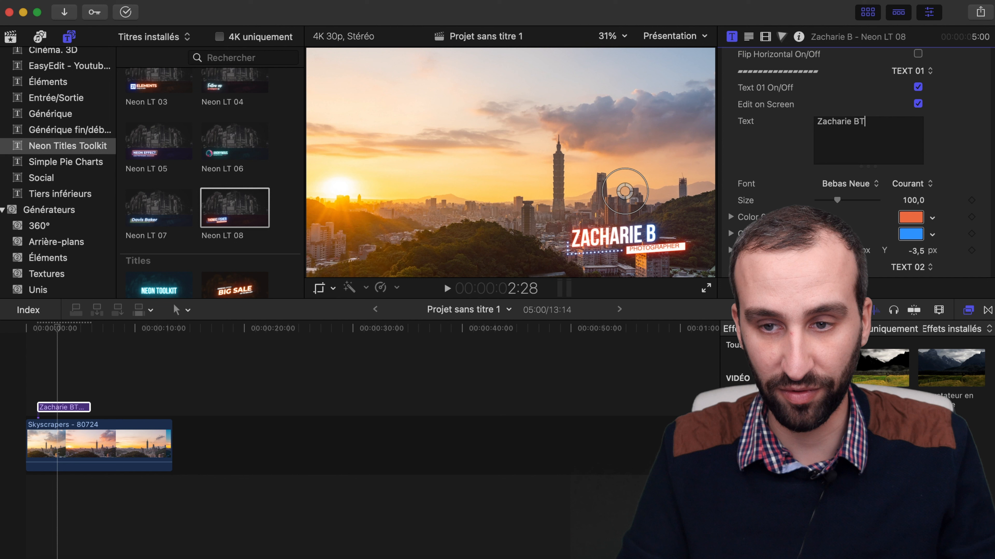
pyautogui.press('Tab')
# Step: Change the color of the shape behind the PHOTOGRAPHER text from the color wheel, trying green before settling on blue
pyautogui.scroll(-5, 898, 225)
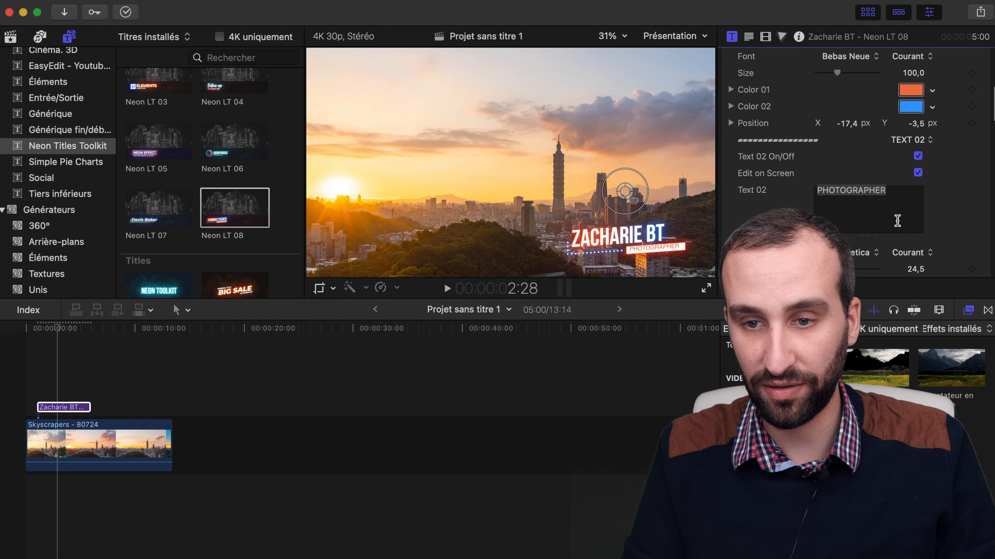
pyautogui.scroll(-2, 898, 225)
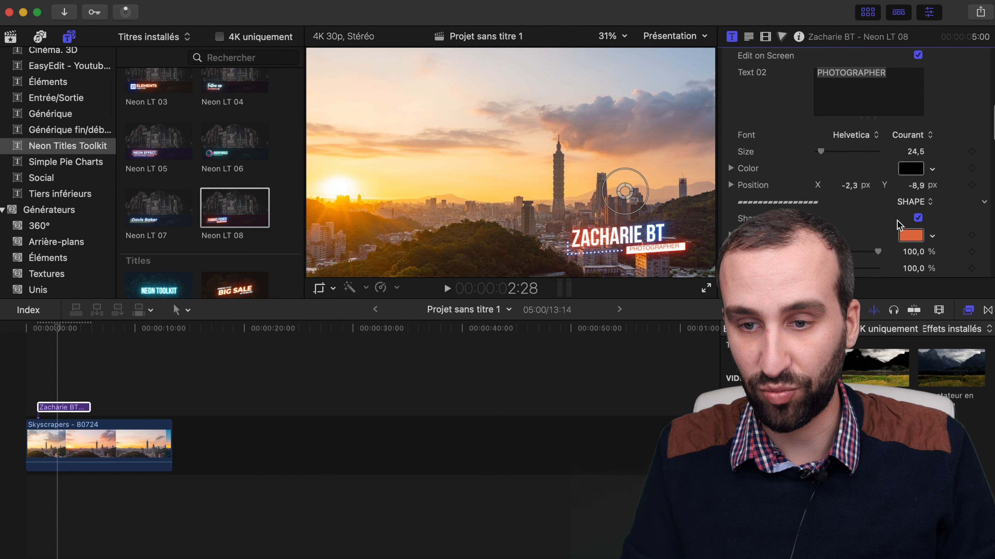
pyautogui.click(910, 233)
pyautogui.click(295, 331)
pyautogui.click(37, 382)
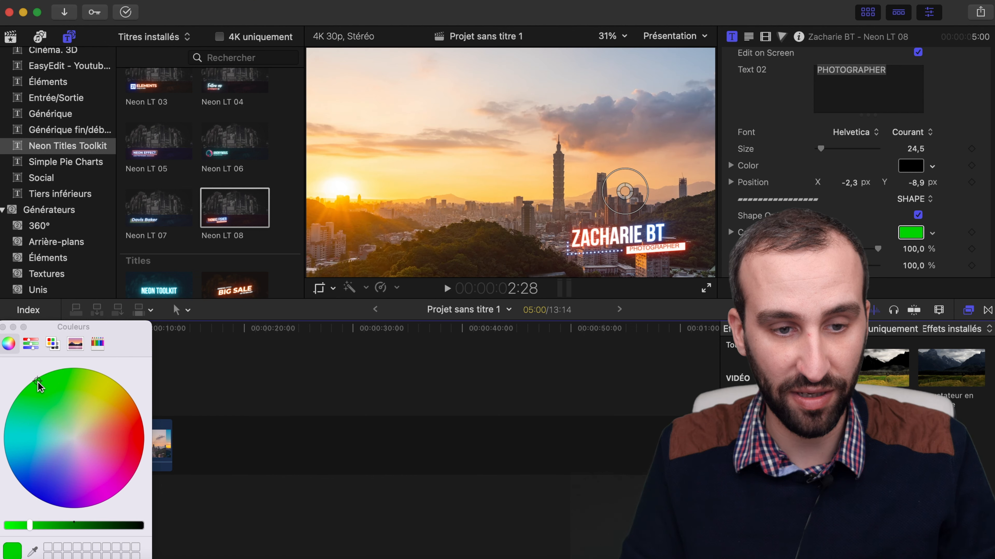
pyautogui.click(40, 473)
# Step: Set the Remap White To color of the lower third to yellow and place the playhead at about 3 seconds
pyautogui.scroll(-10, 922, 212)
pyautogui.scroll(2, 924, 196)
pyautogui.scroll(-5, 930, 168)
pyautogui.click(911, 176)
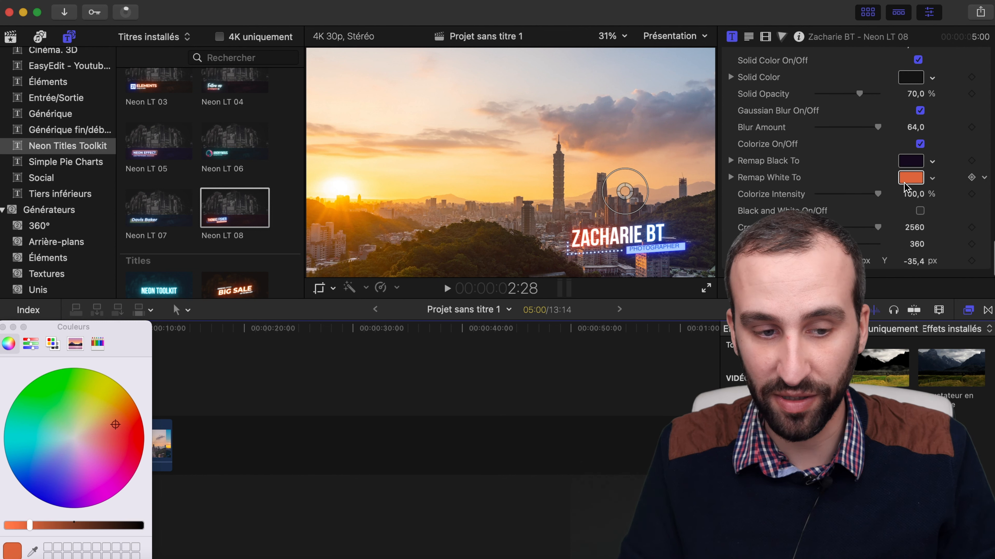
pyautogui.click(104, 399)
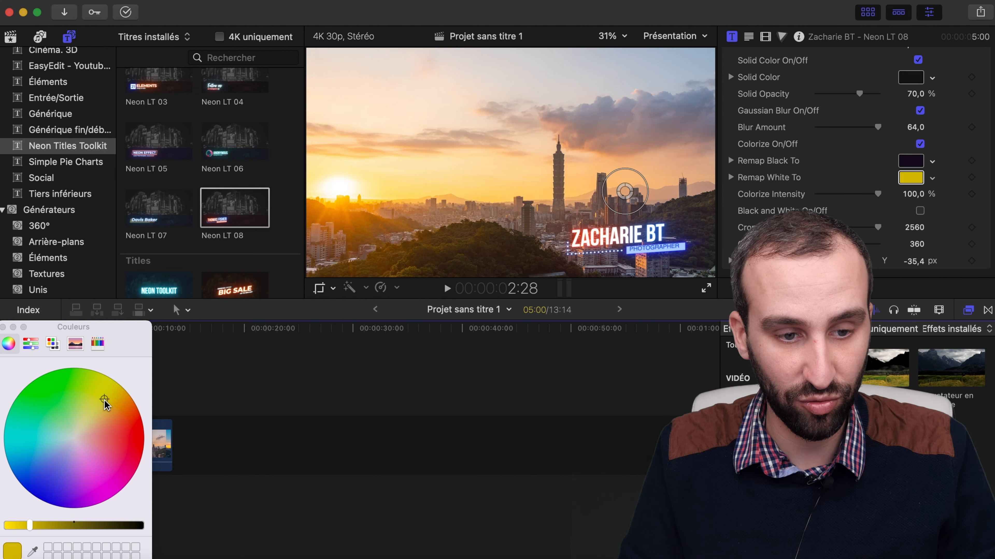
pyautogui.click(107, 380)
pyautogui.click(358, 410)
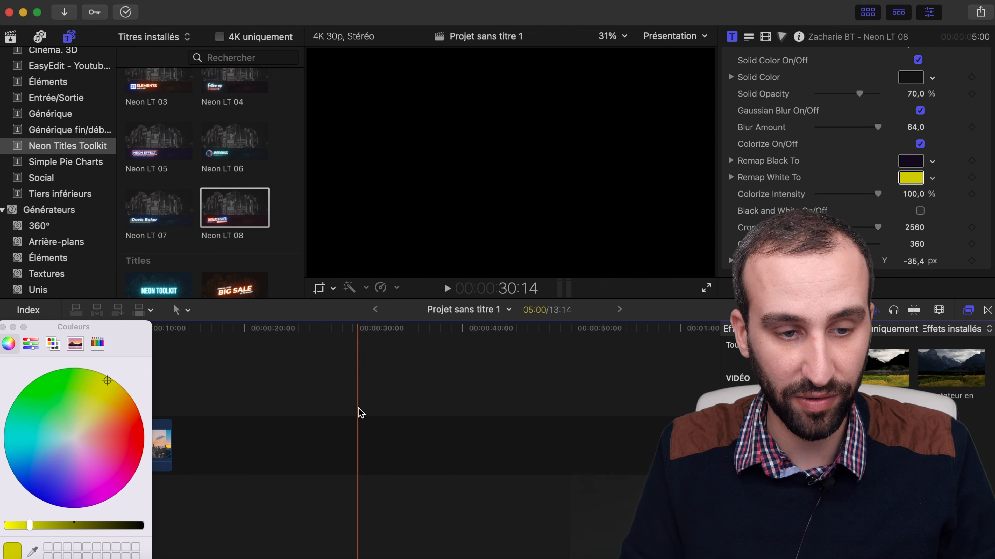
pyautogui.click(59, 329)
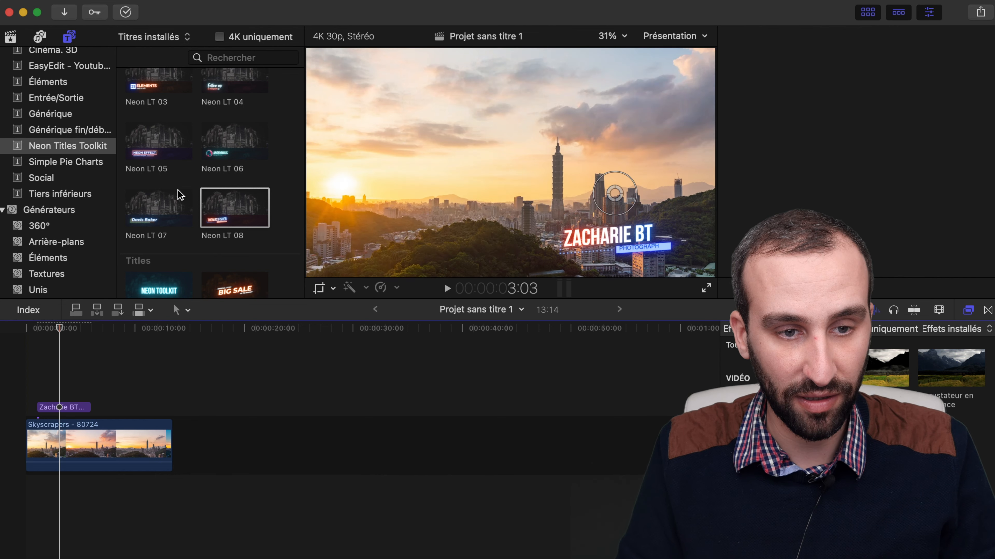